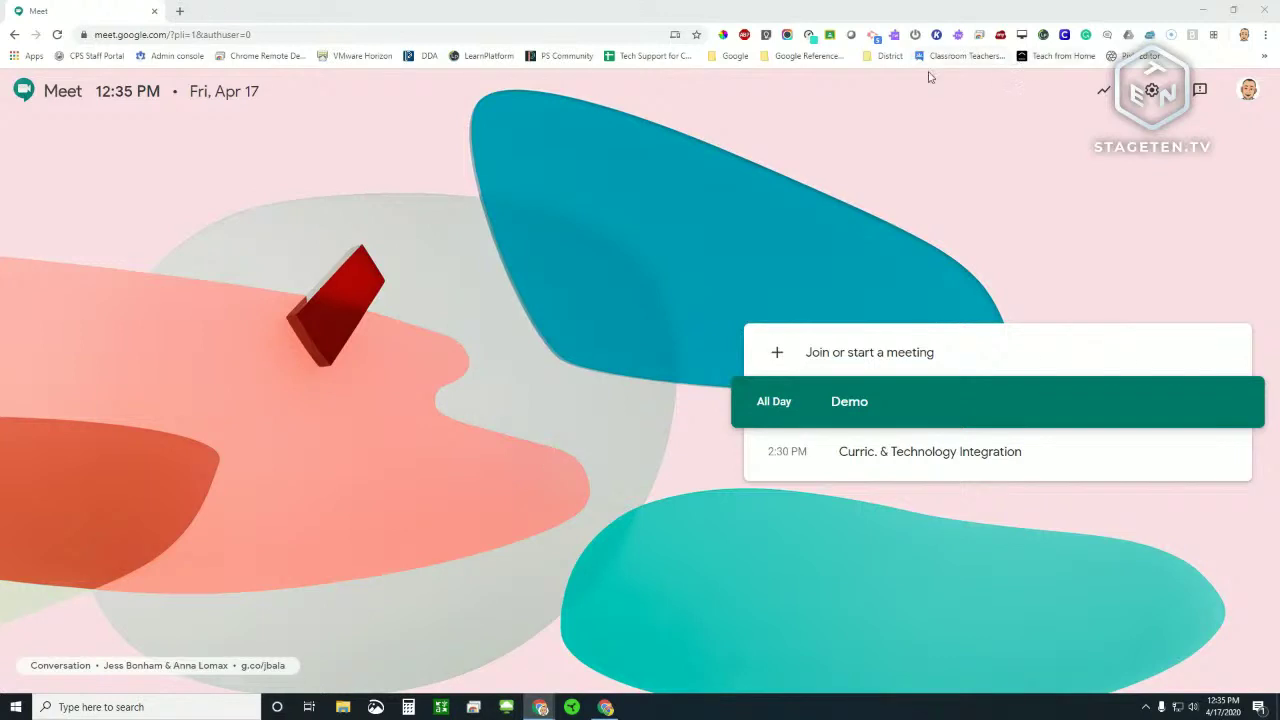
- Open Google Classroom in a new browser tab and go to the Demo Class
click(180, 11)
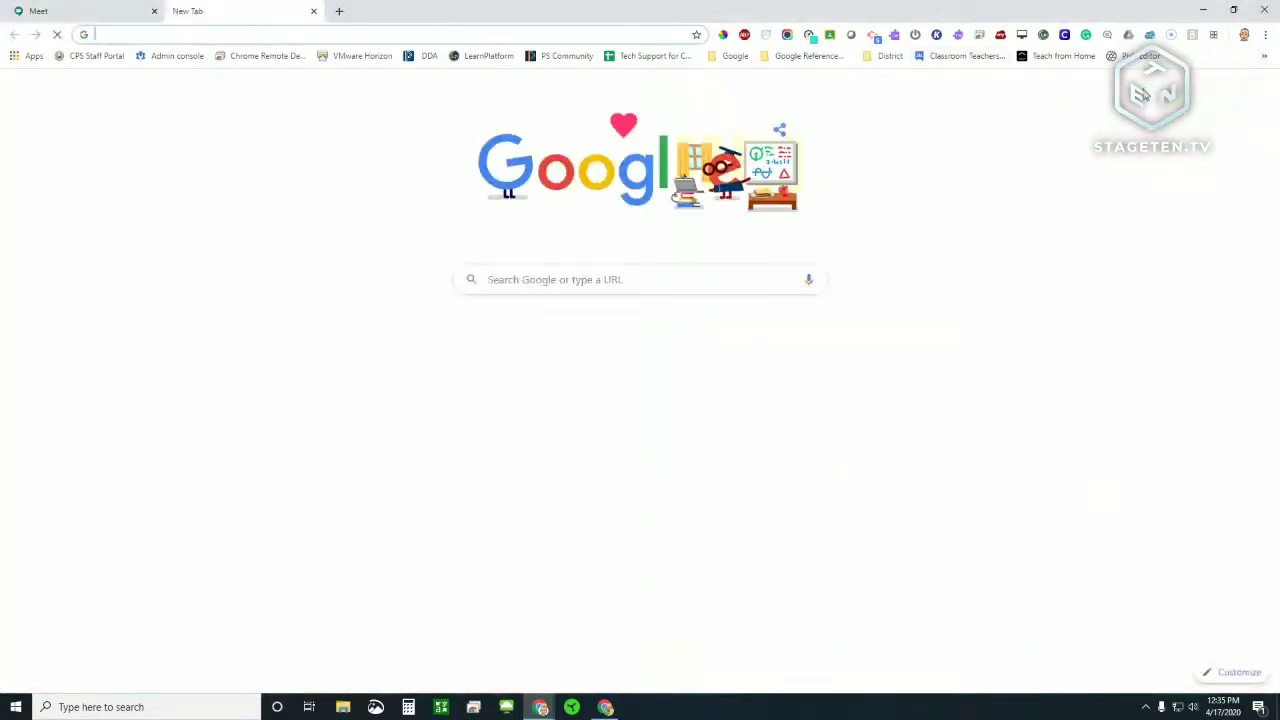
click(1227, 87)
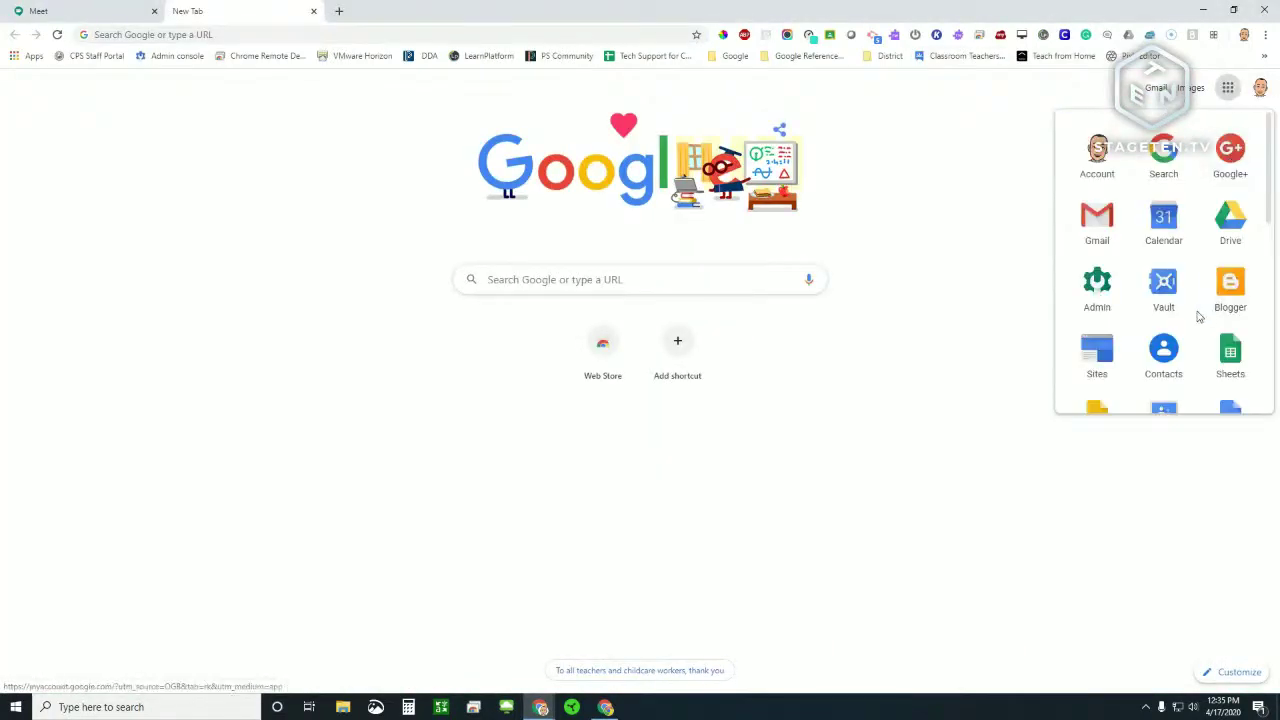
scroll(1199, 316, down, 3)
click(1219, 292)
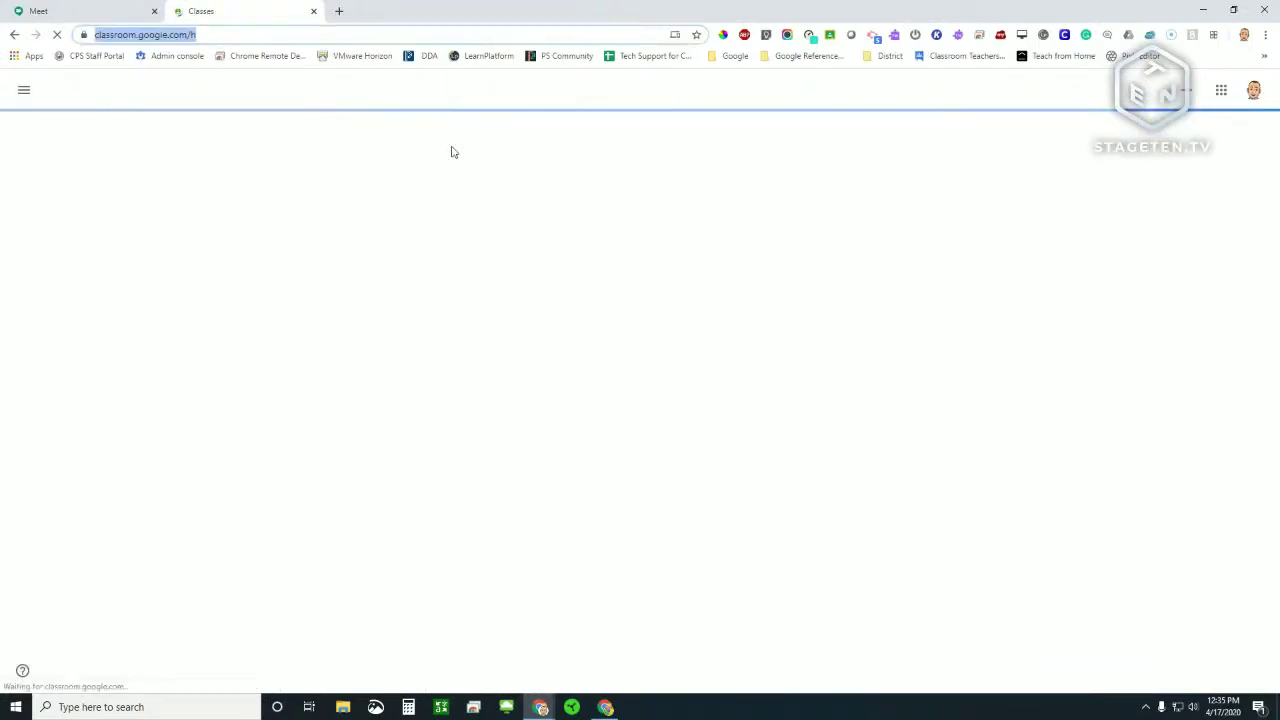
click(58, 150)
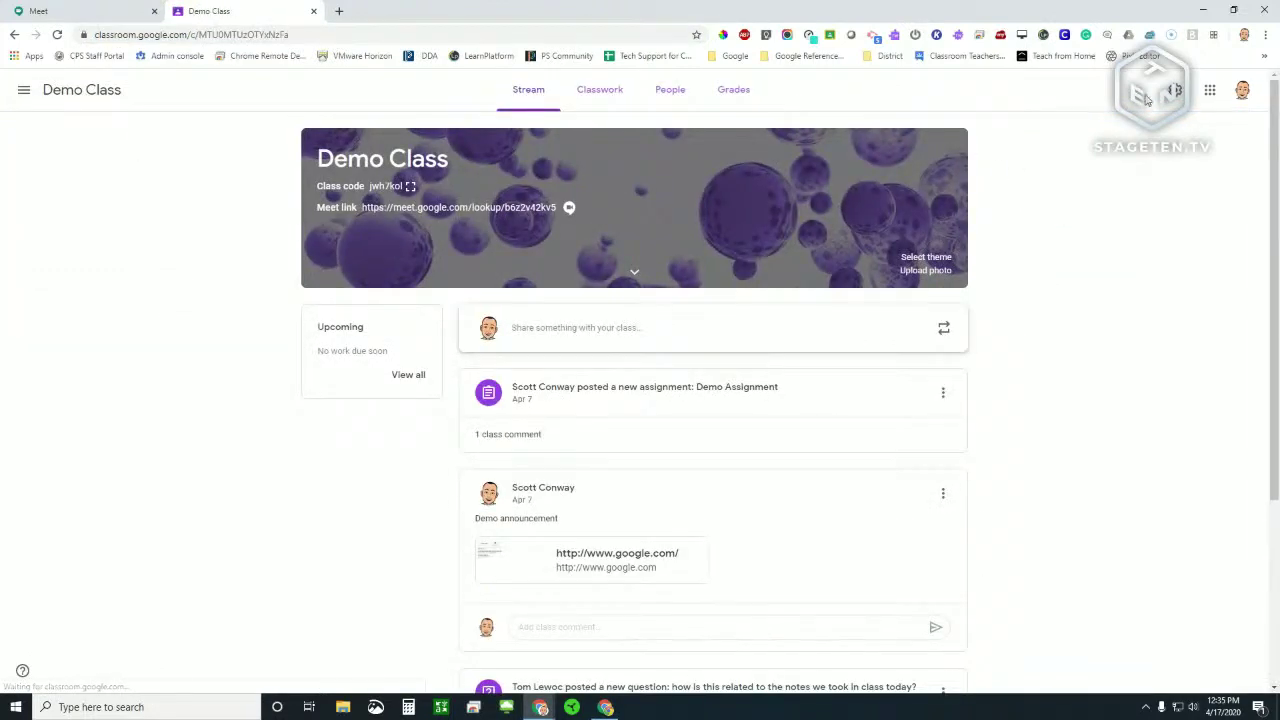
- Examine the Meet link options and student visibility setting in the Demo Class settings
click(1176, 92)
scroll(895, 306, down, 2)
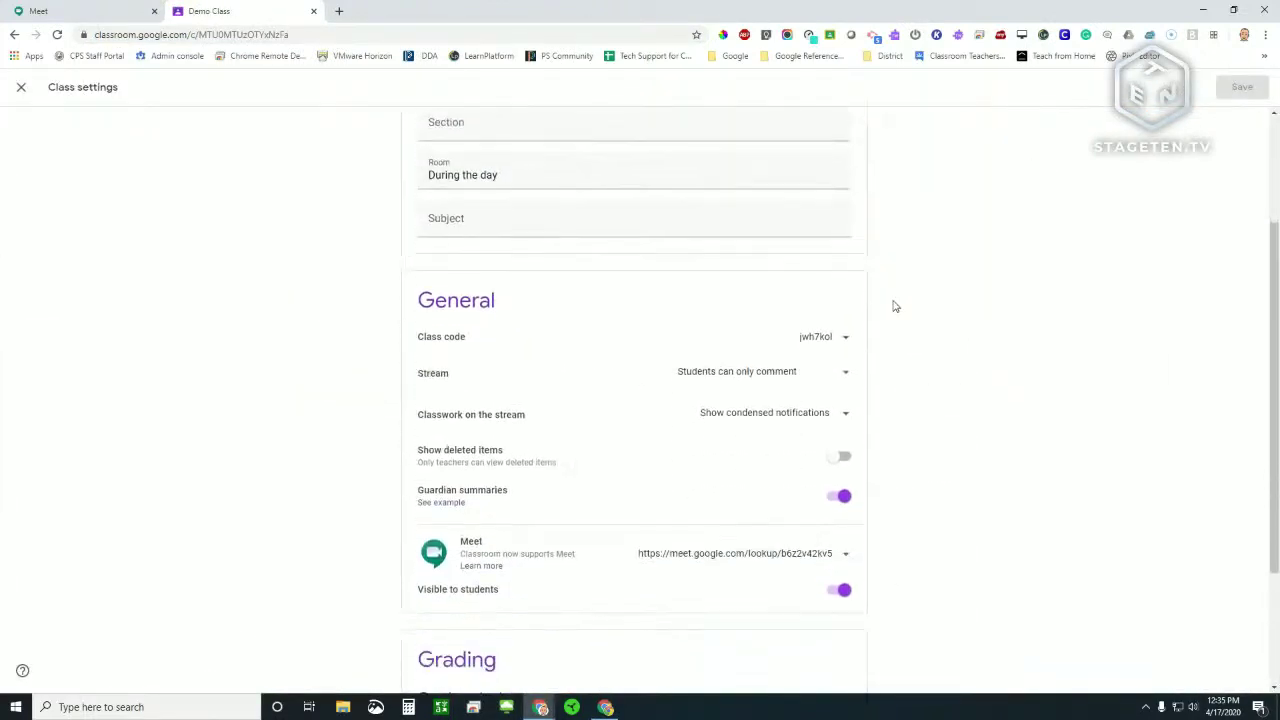
scroll(900, 308, down, 2)
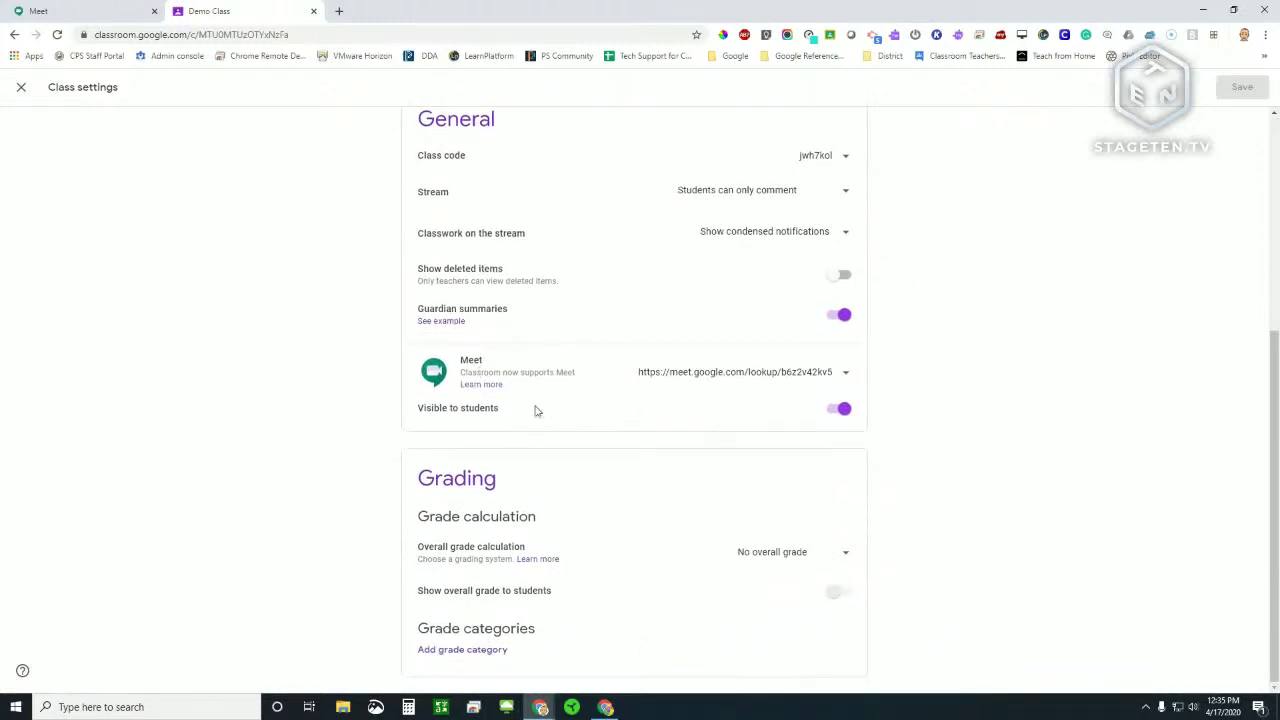
click(845, 379)
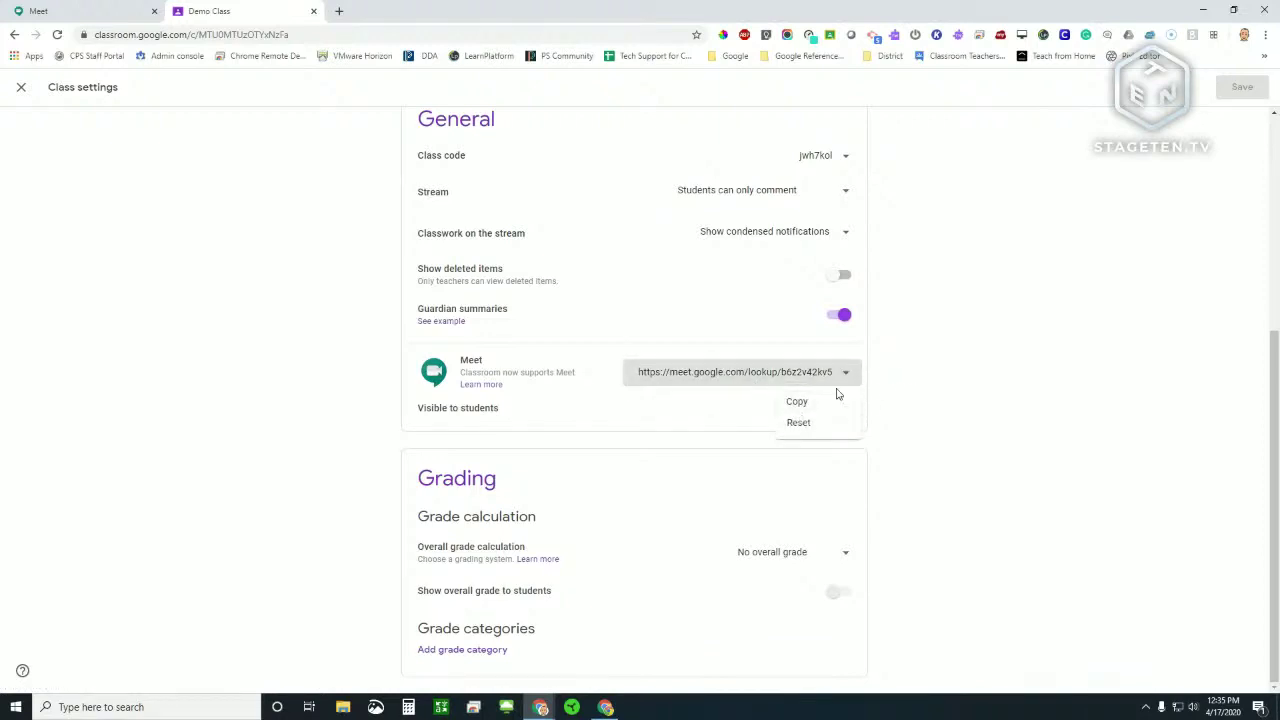
click(901, 376)
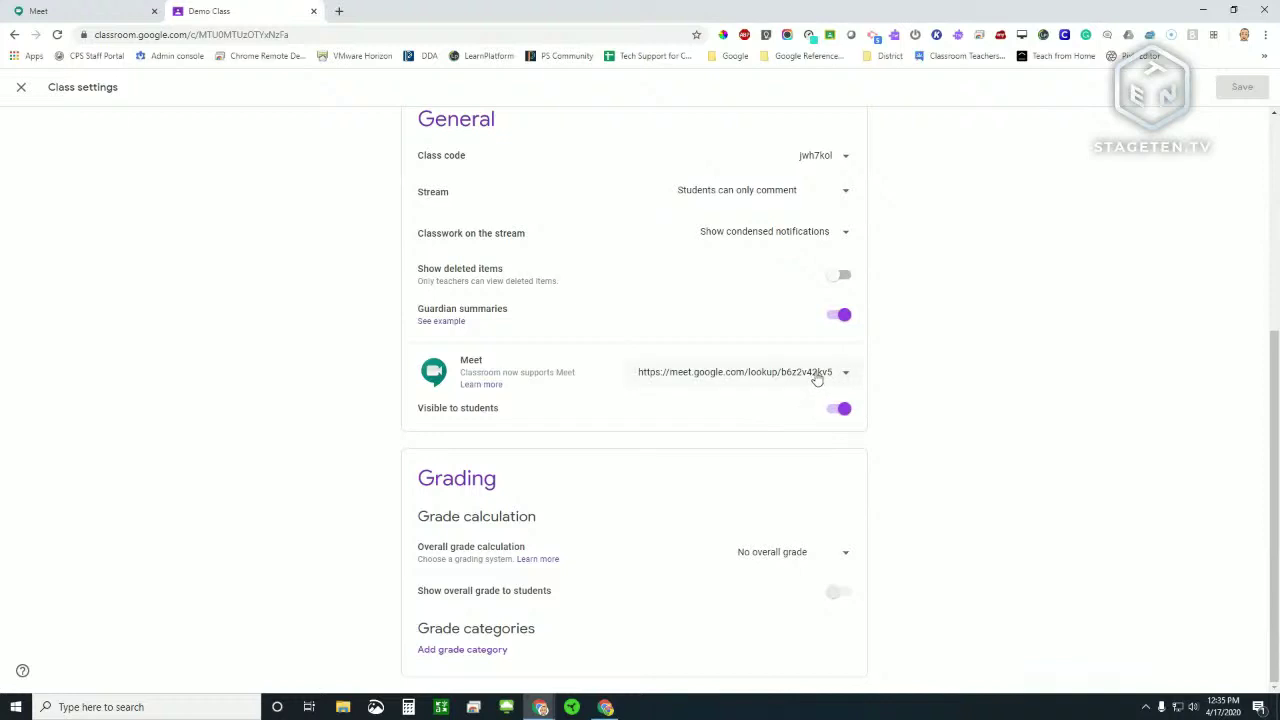
- Start a new Google Meet meeting with the nickname Demo and turn the camera off before joining
click(103, 11)
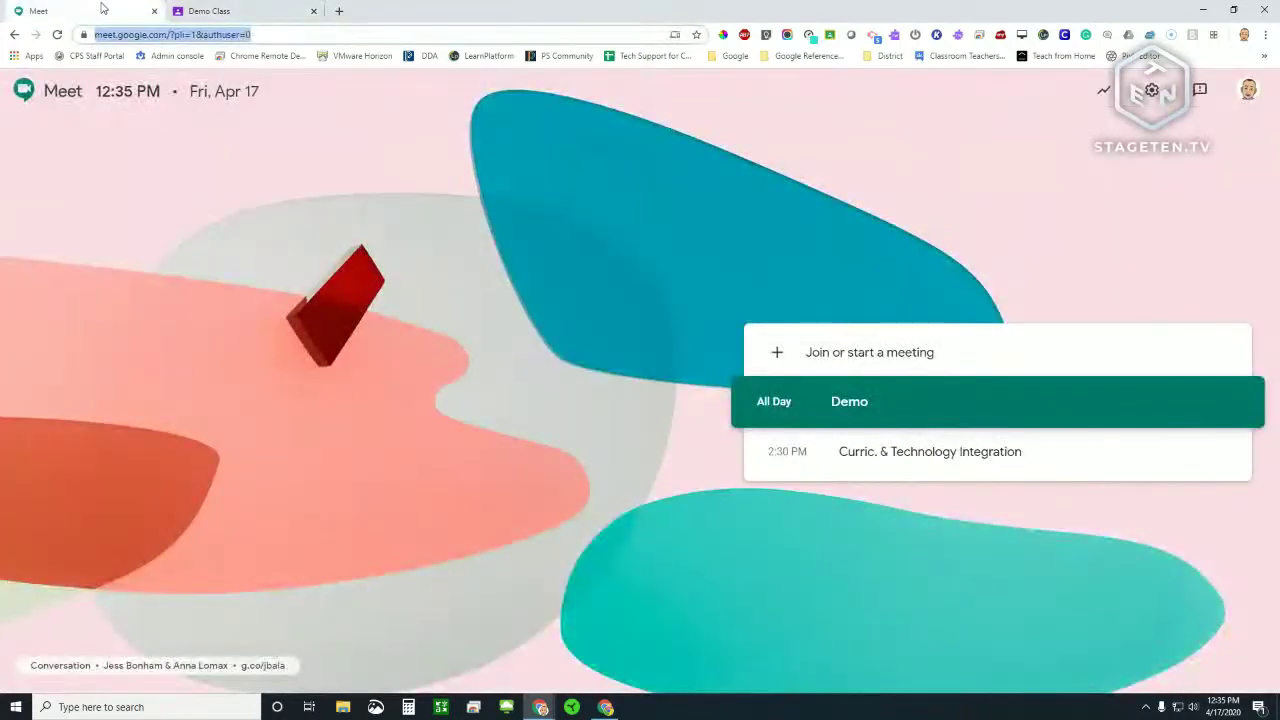
click(803, 363)
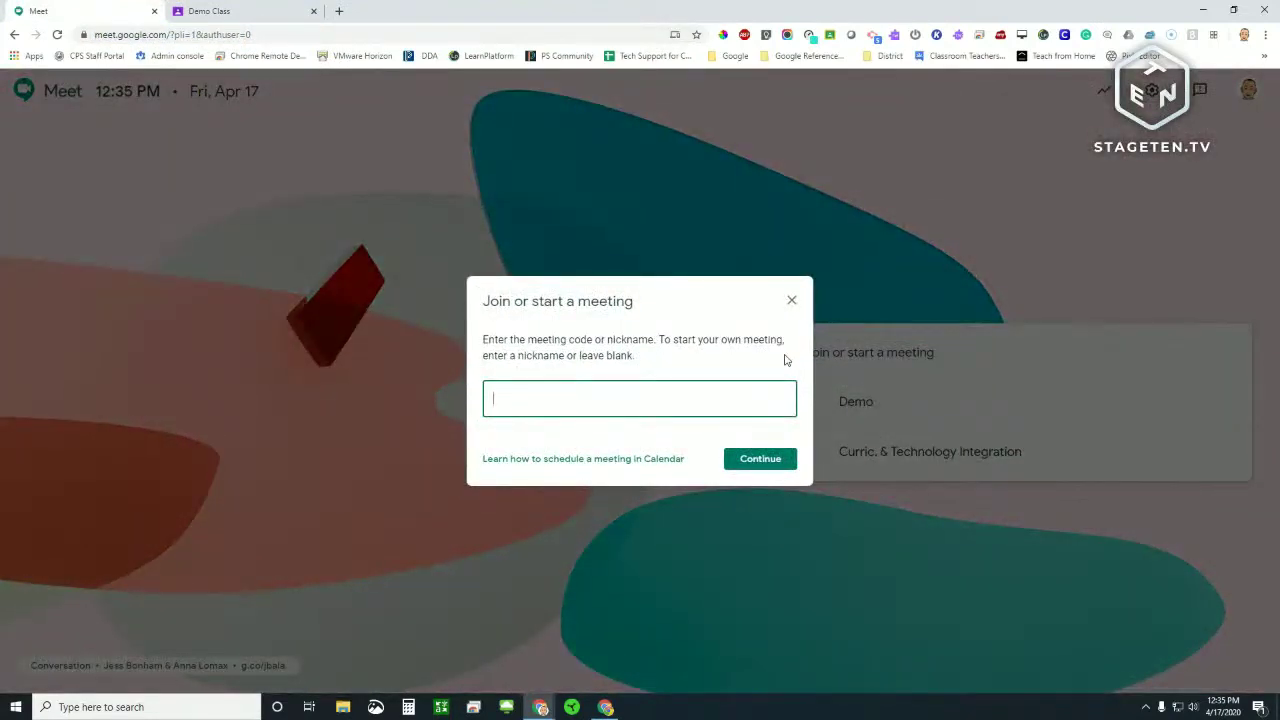
text(Demo)
click(767, 466)
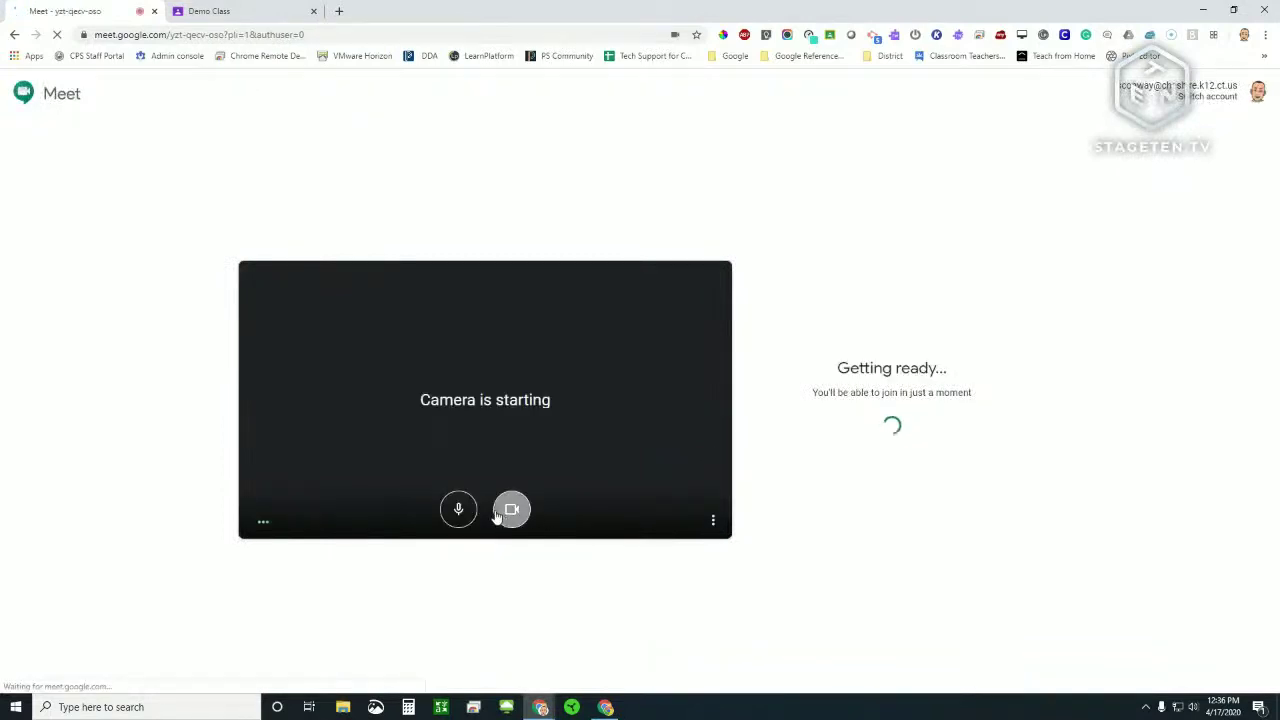
click(509, 510)
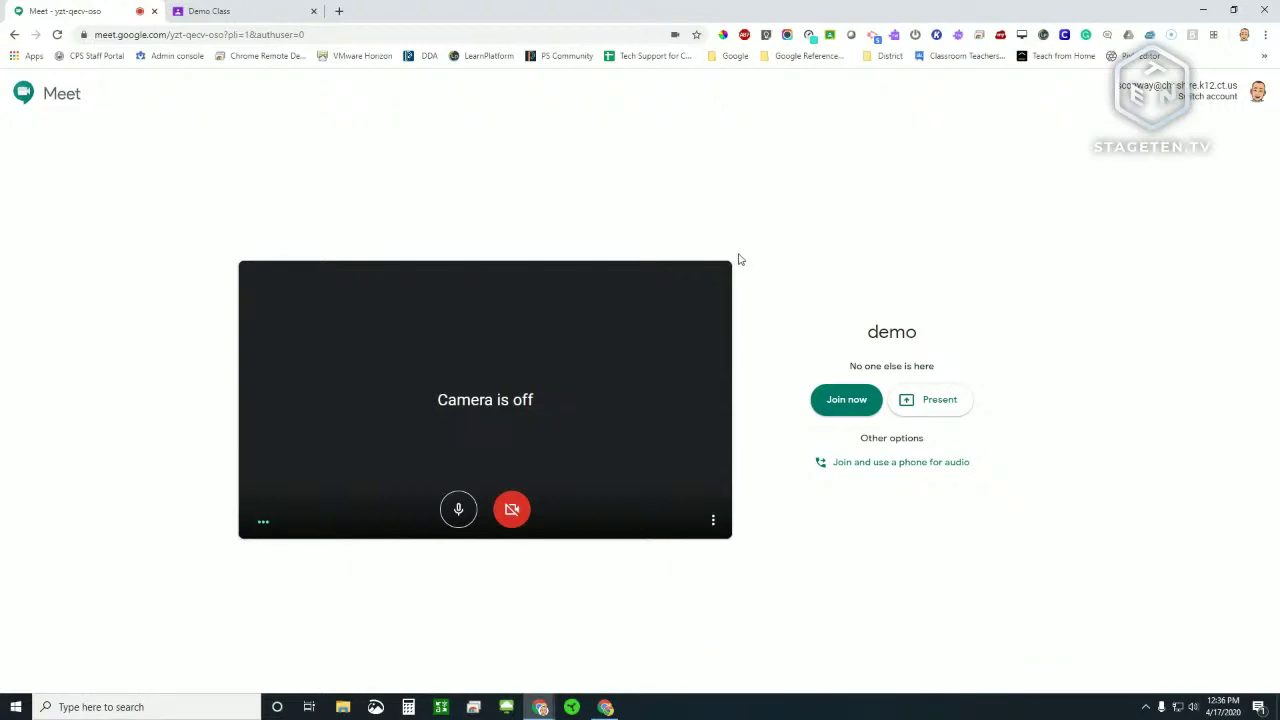
- Return to Google Classroom, review the Meet visibility setting and close the Demo Class settings
click(267, 13)
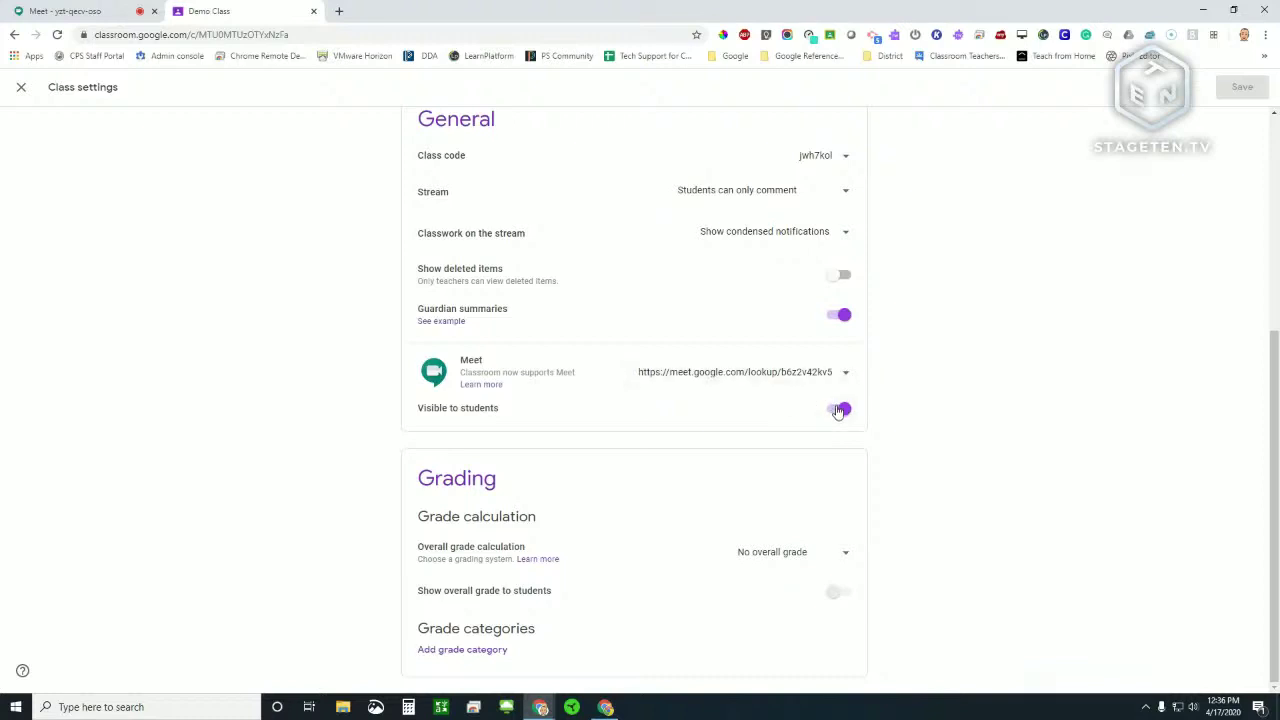
click(22, 88)
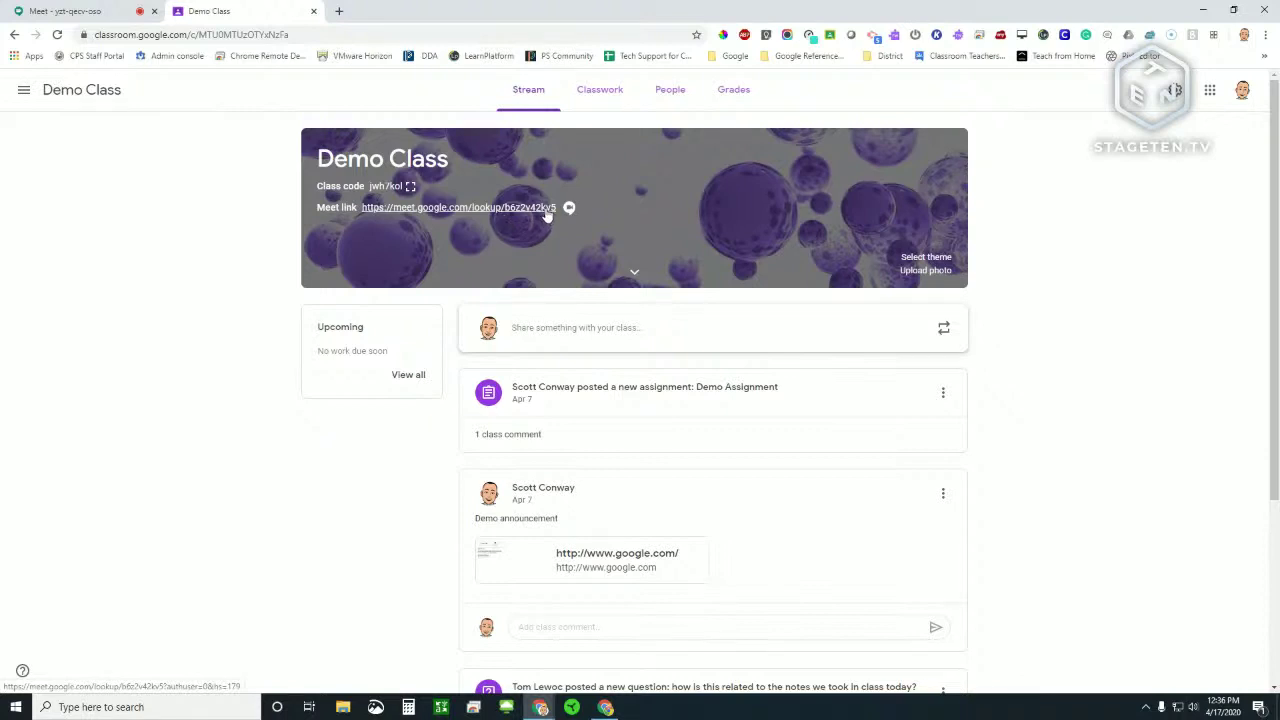
- Switch back to Google Meet, join the demo meeting and dismiss the dialog for adding others
click(101, 7)
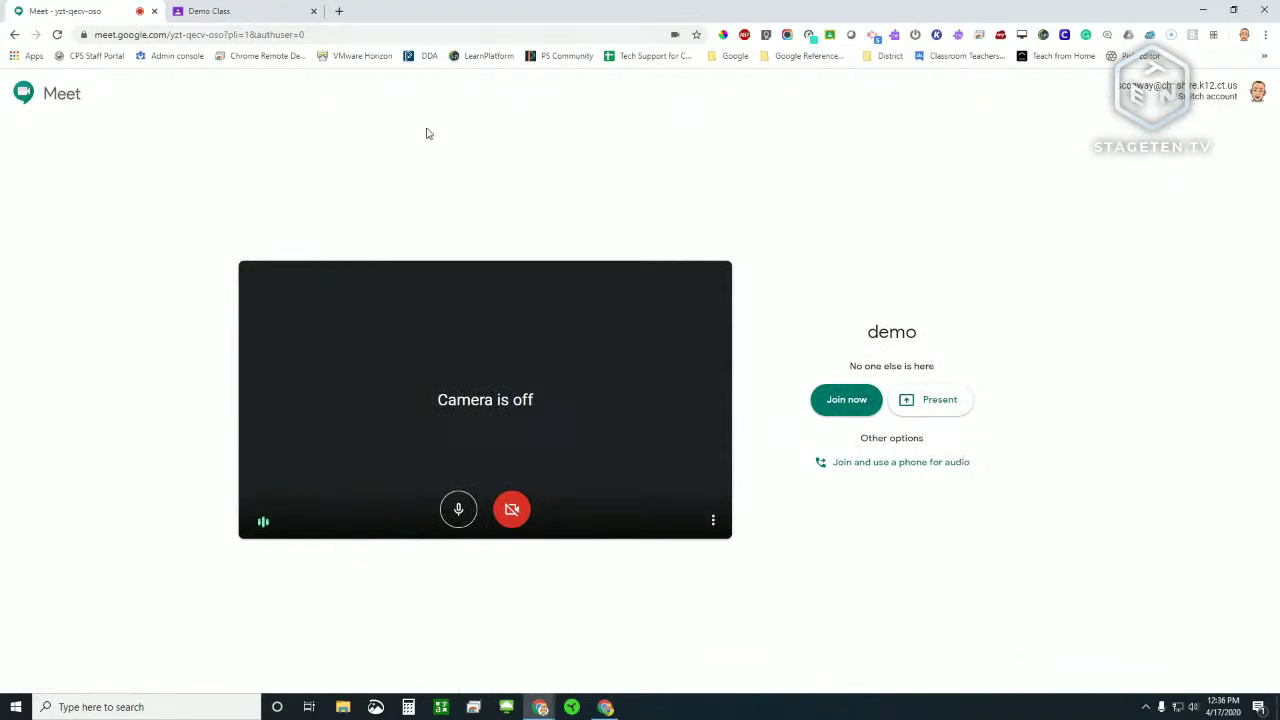
click(843, 399)
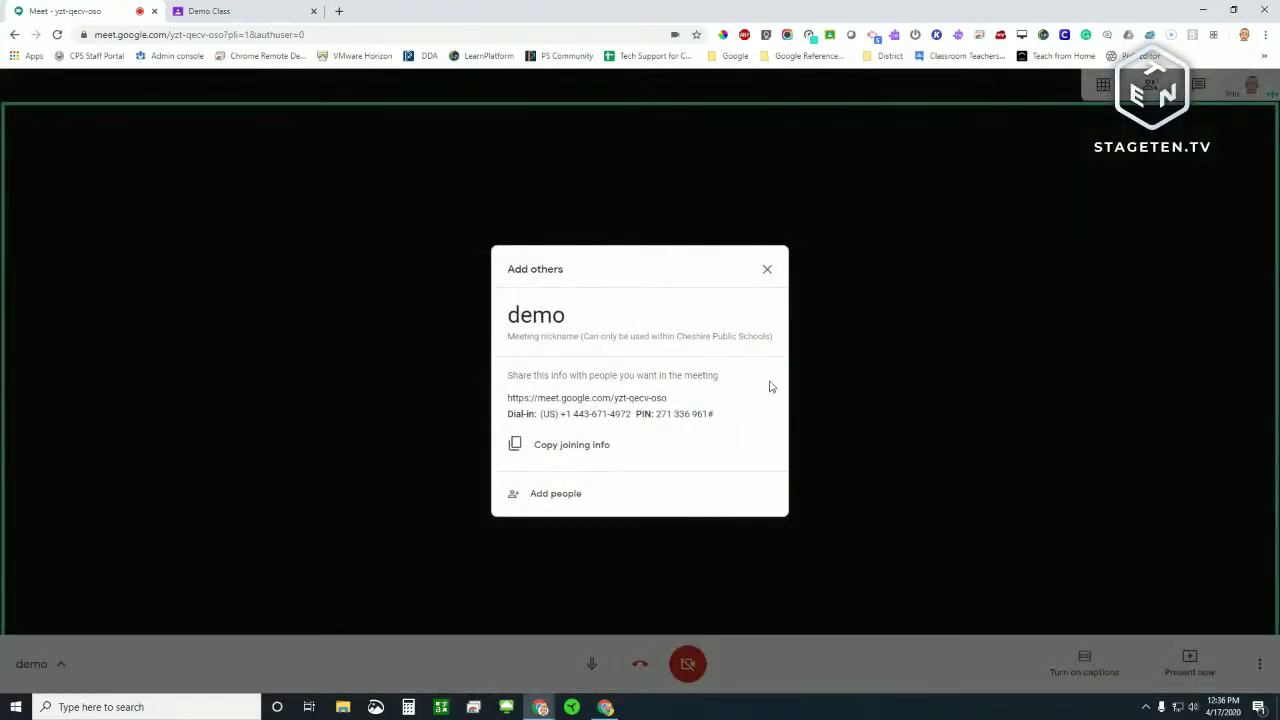
click(766, 269)
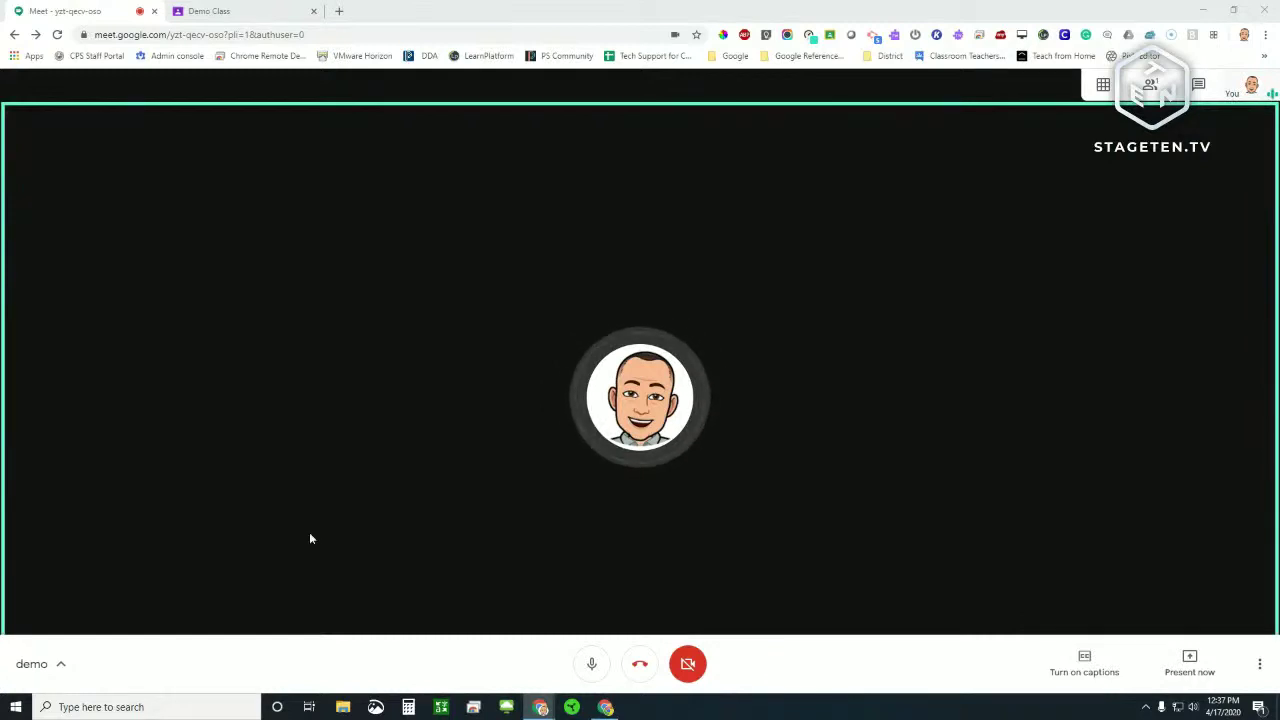
- Copy the demo meeting's joining info, close the meeting details and mute your own microphone
click(60, 664)
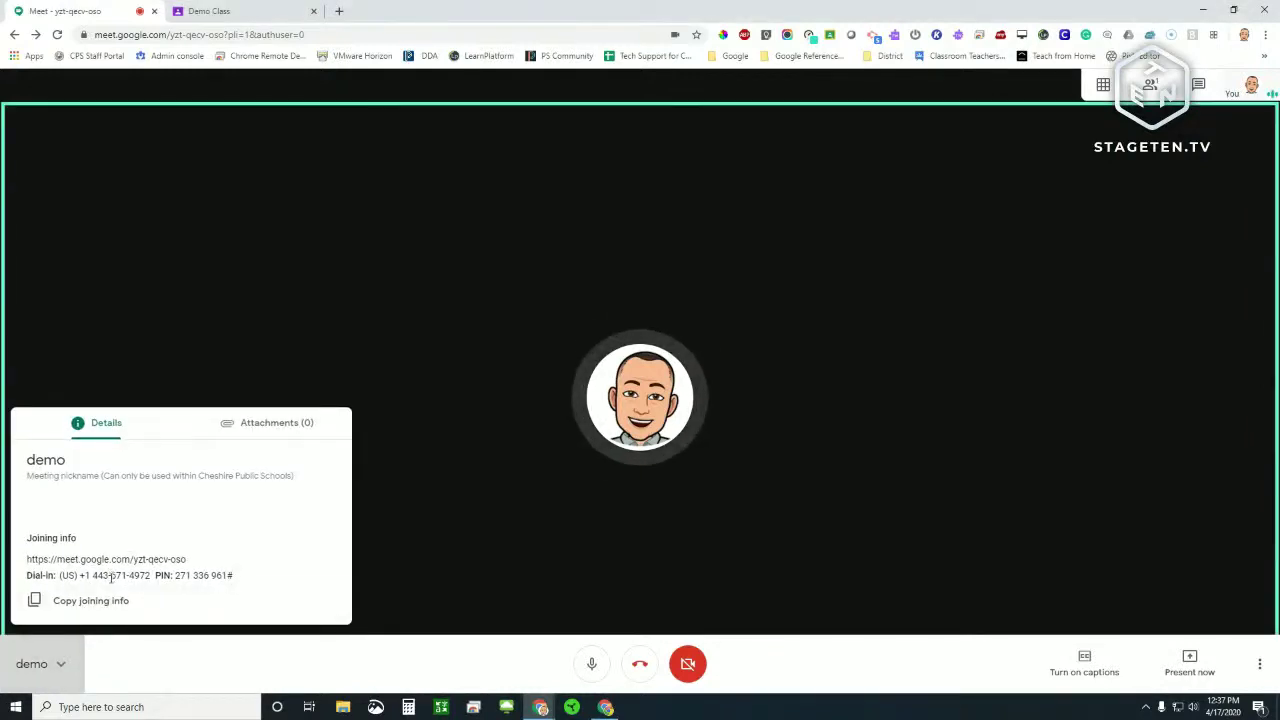
click(94, 604)
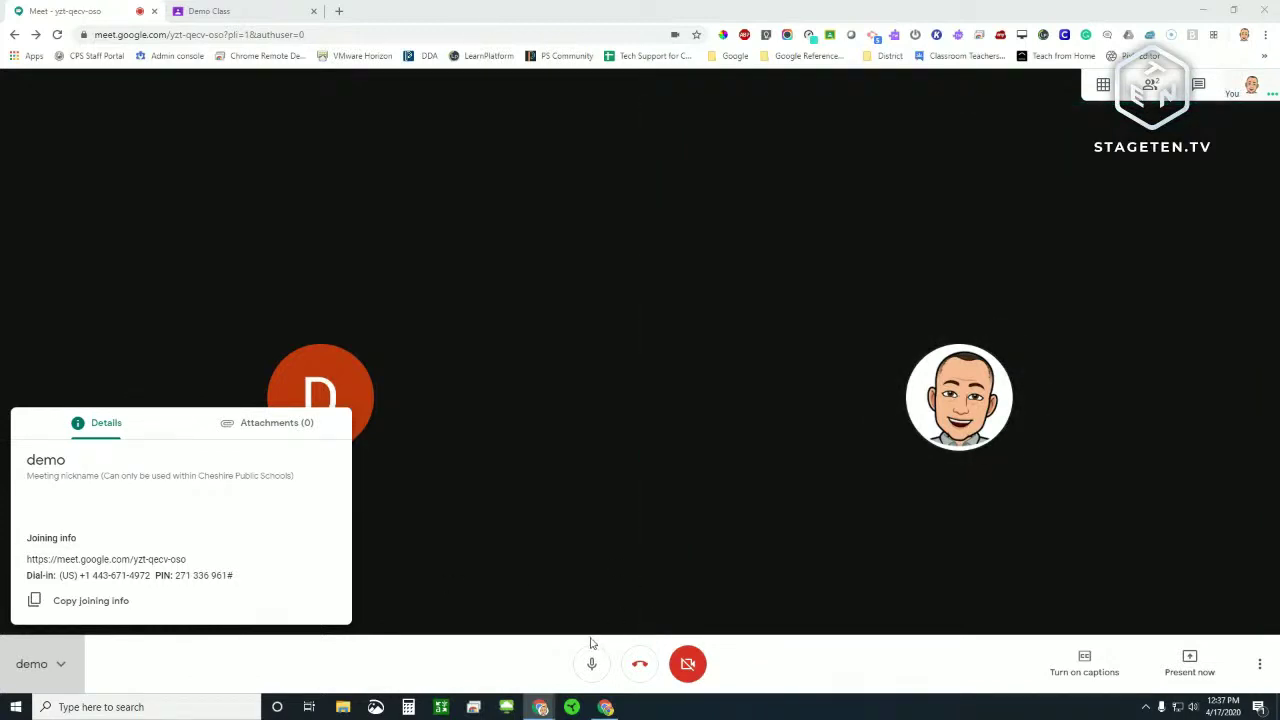
click(660, 470)
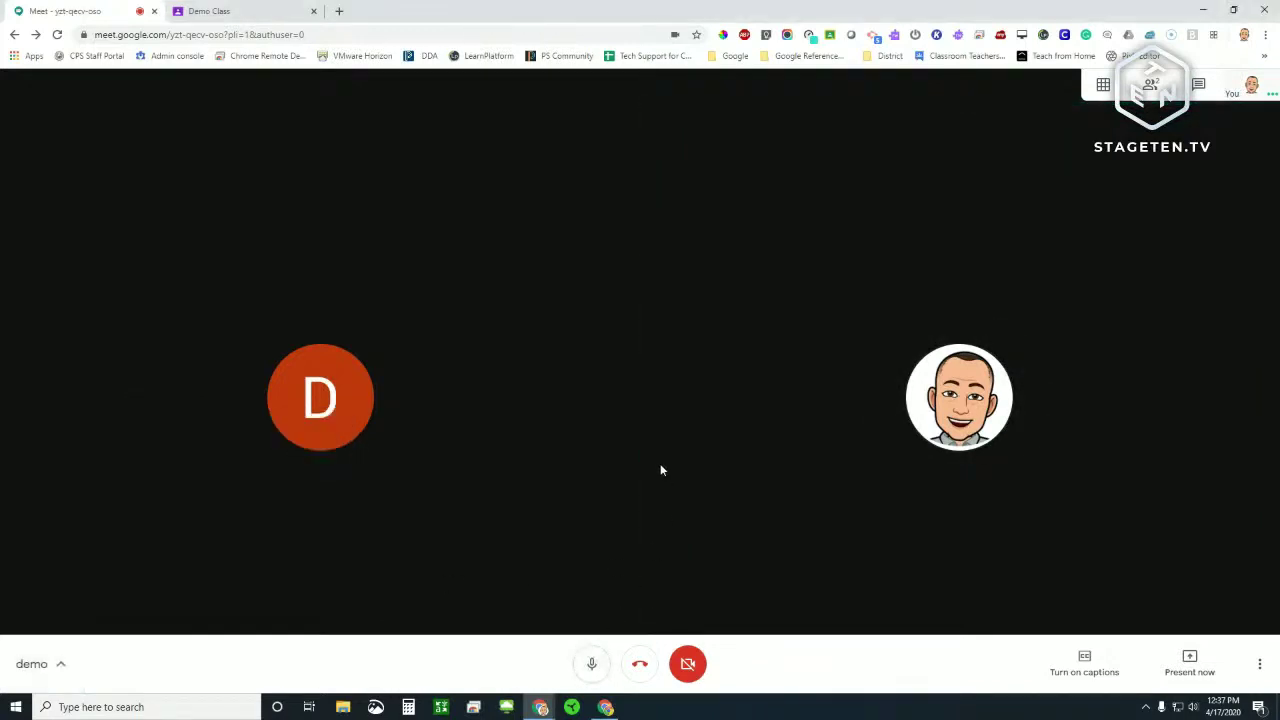
click(591, 664)
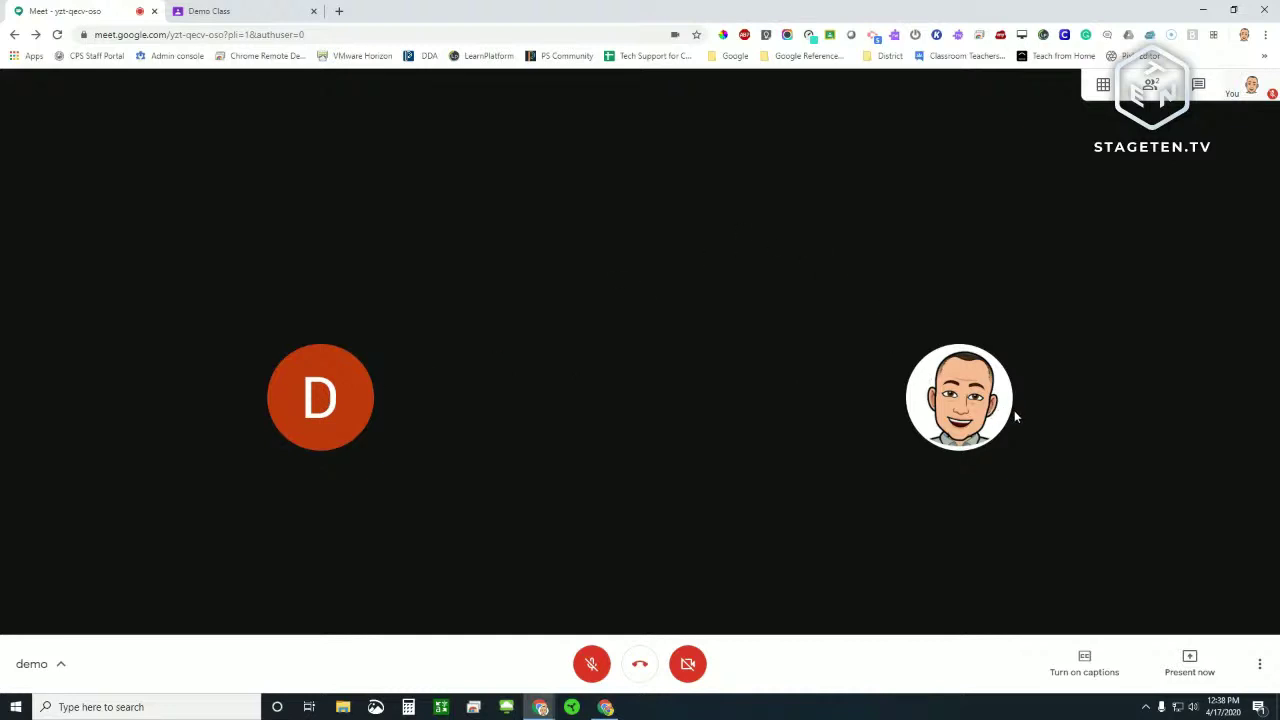
- Remove the student participant from the call and close the participant list
click(1152, 90)
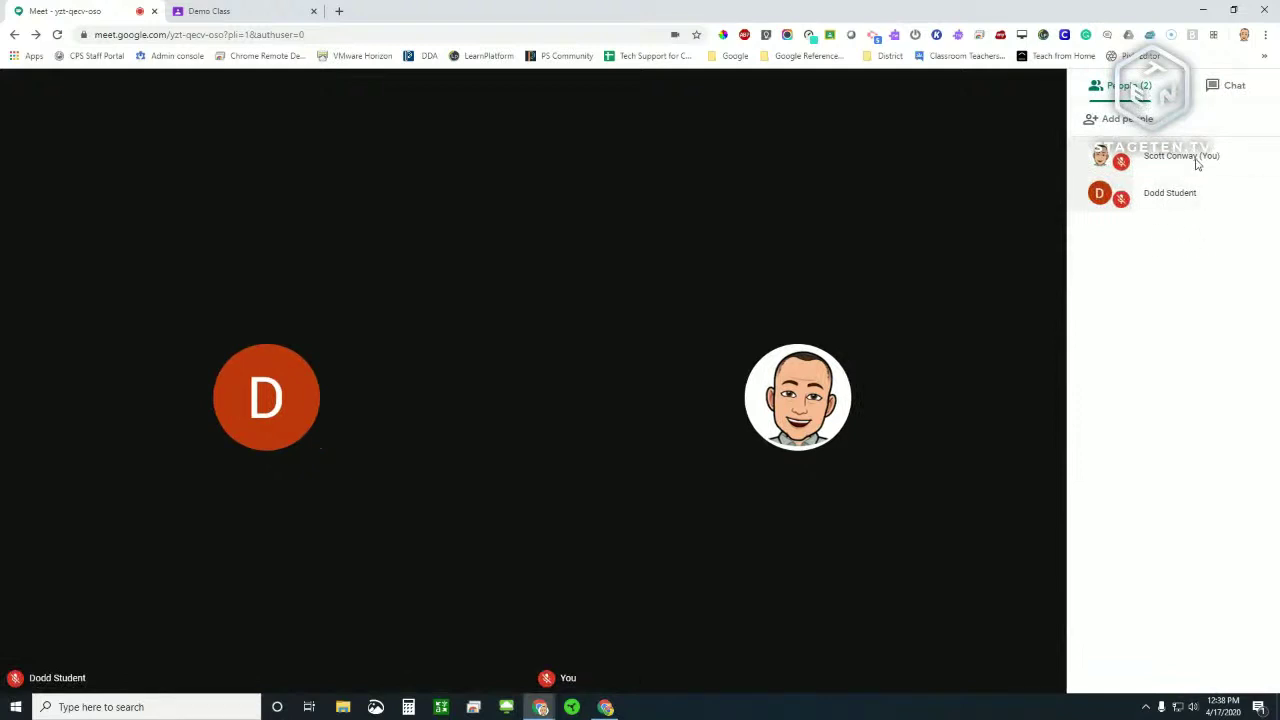
mouse_move(1177, 200)
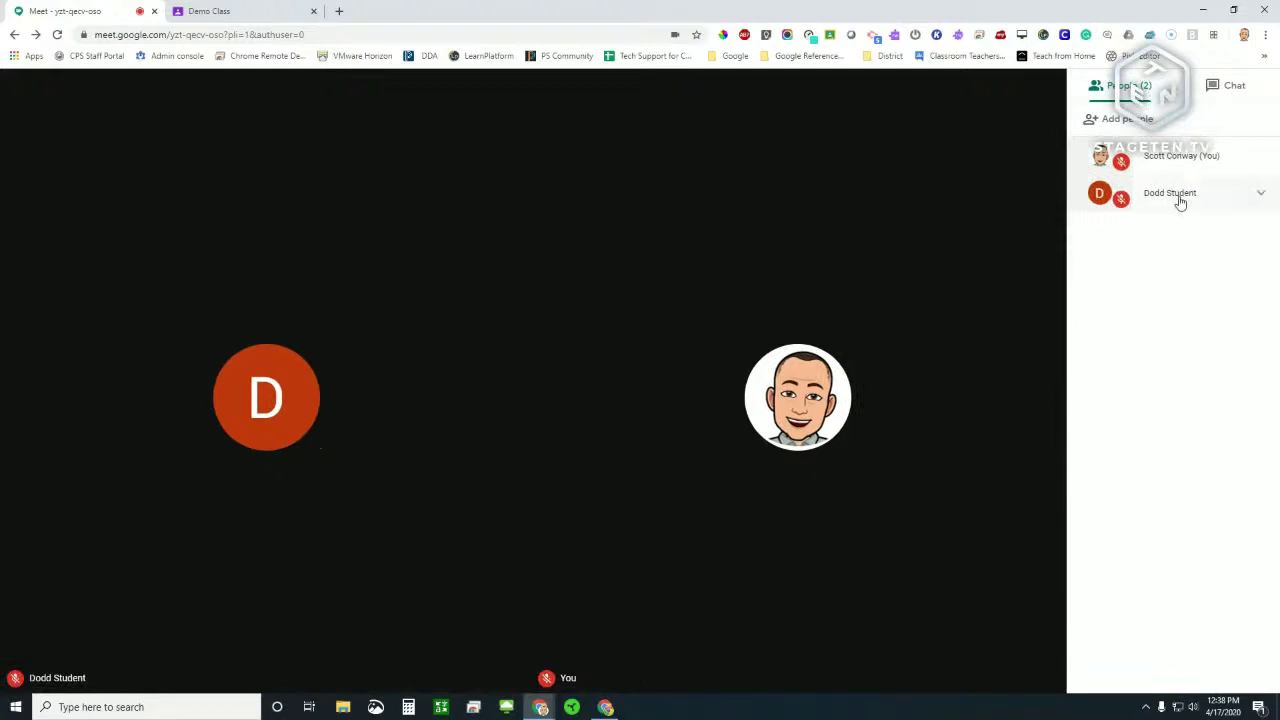
click(1228, 202)
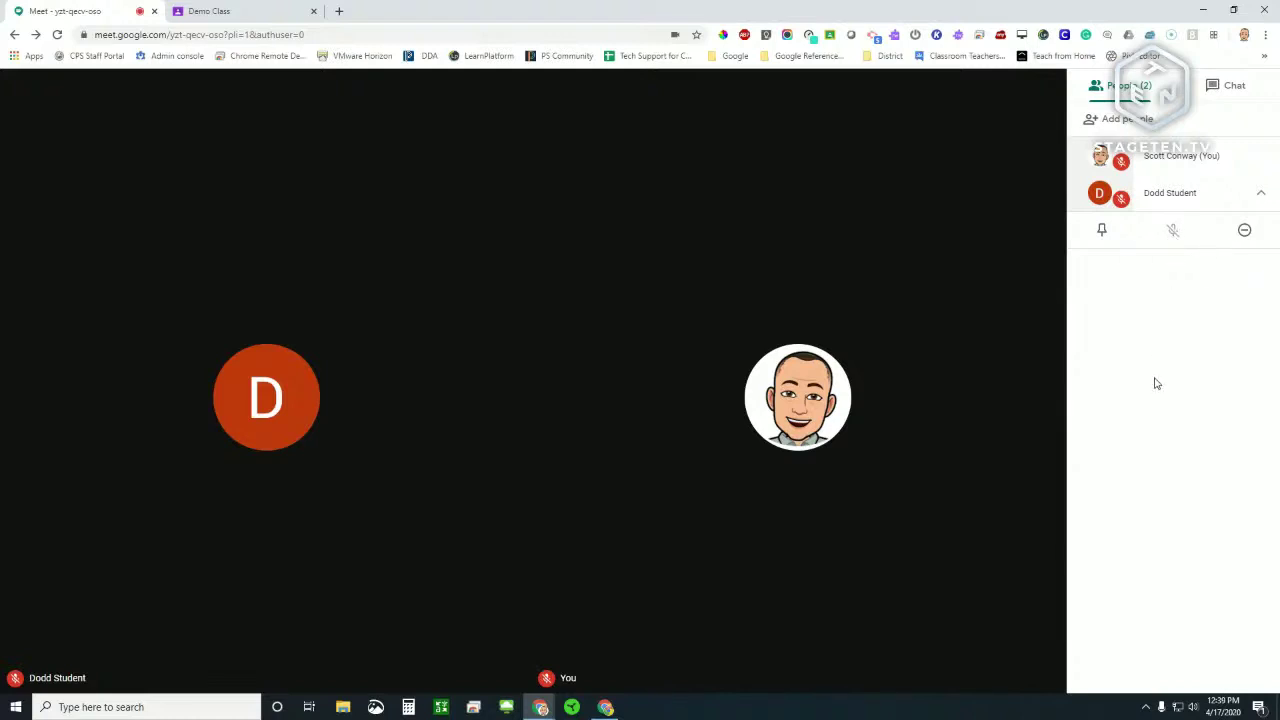
click(1244, 232)
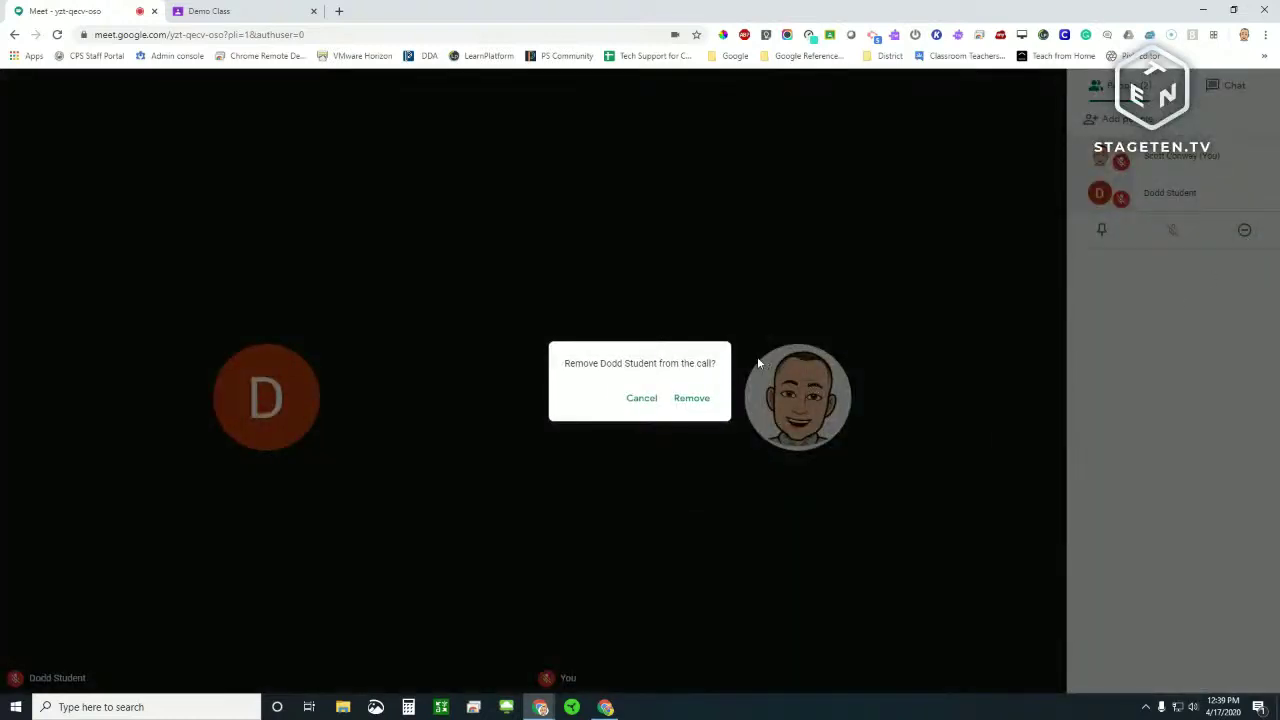
click(689, 399)
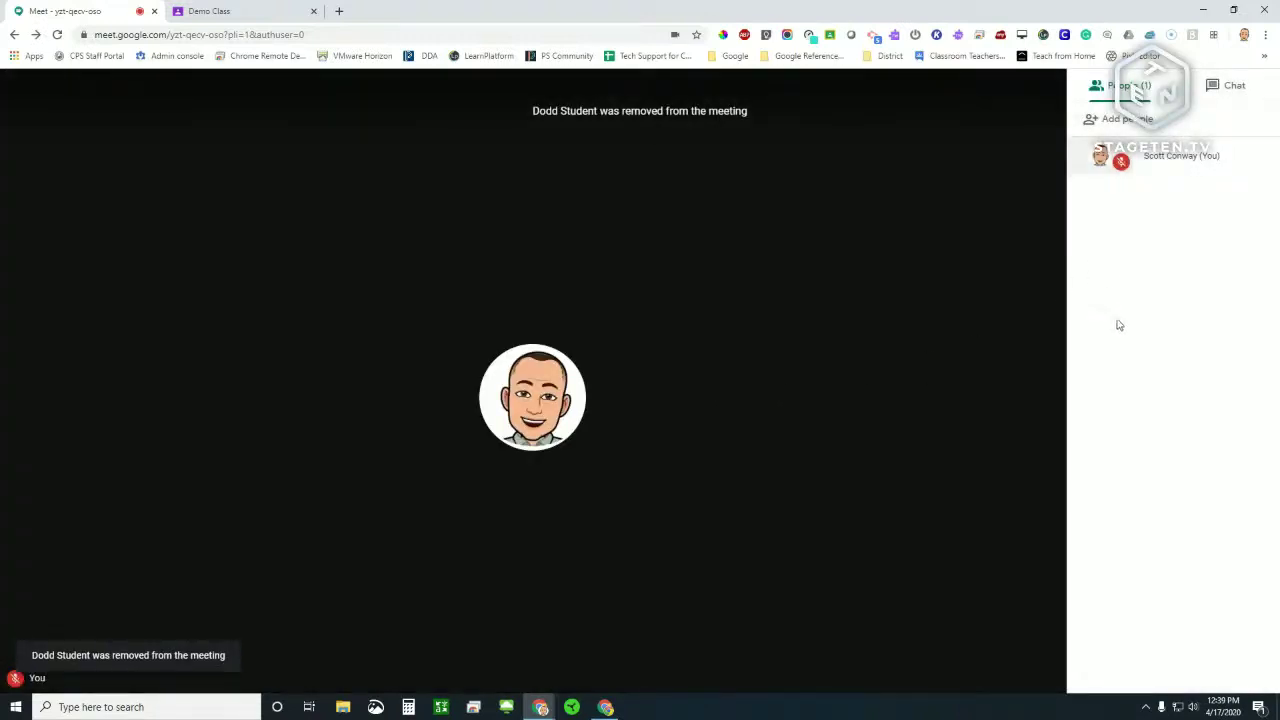
click(1000, 108)
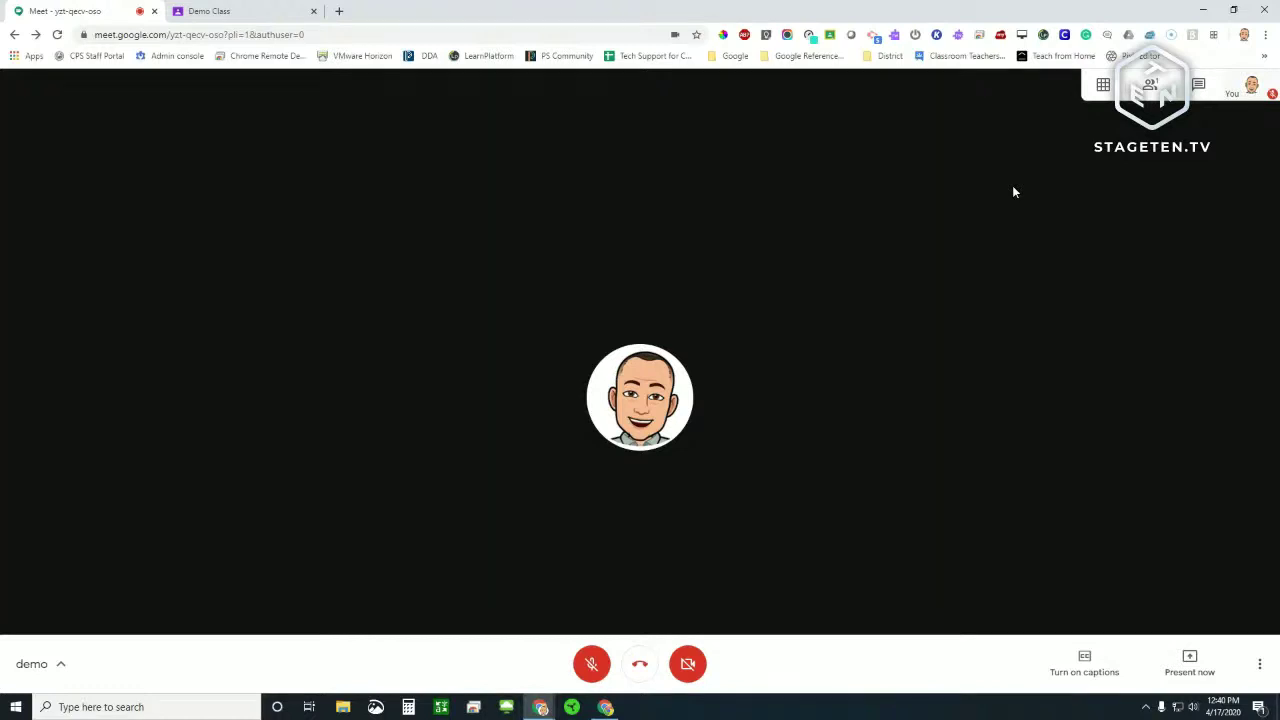
- Check the Demo Class stream page in Google Classroom and return to the demo meeting
click(263, 8)
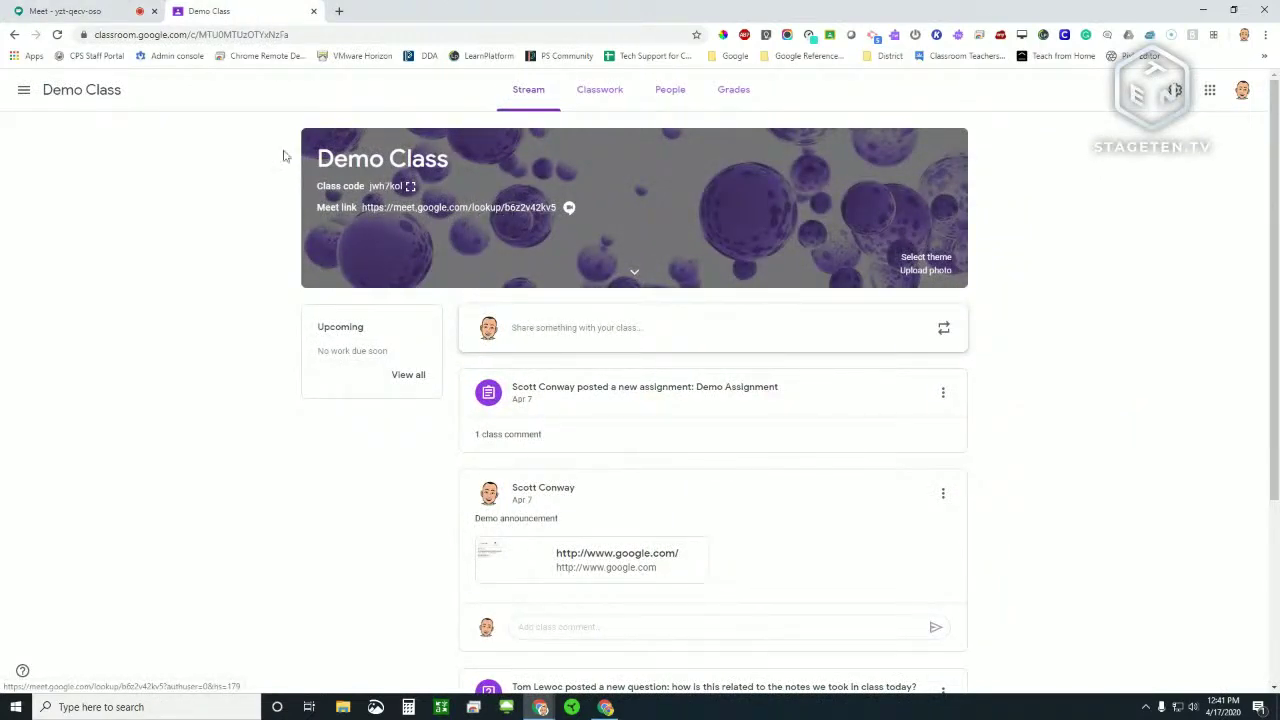
click(113, 8)
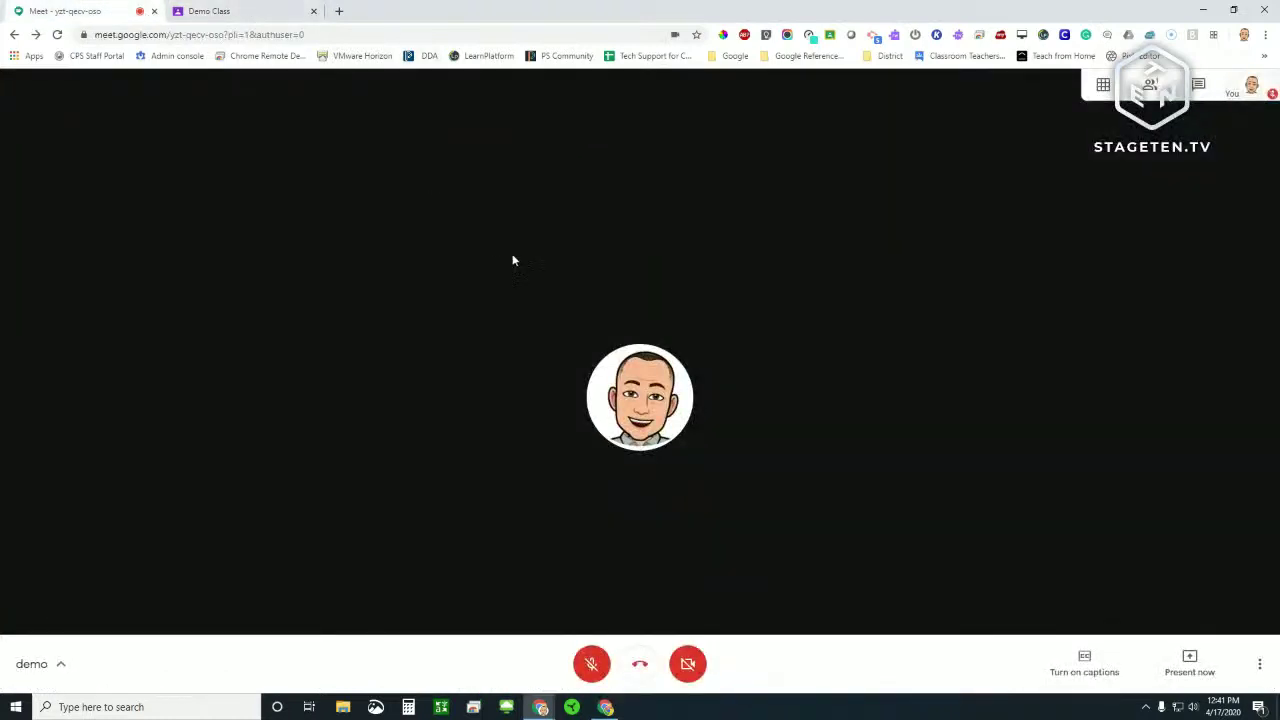